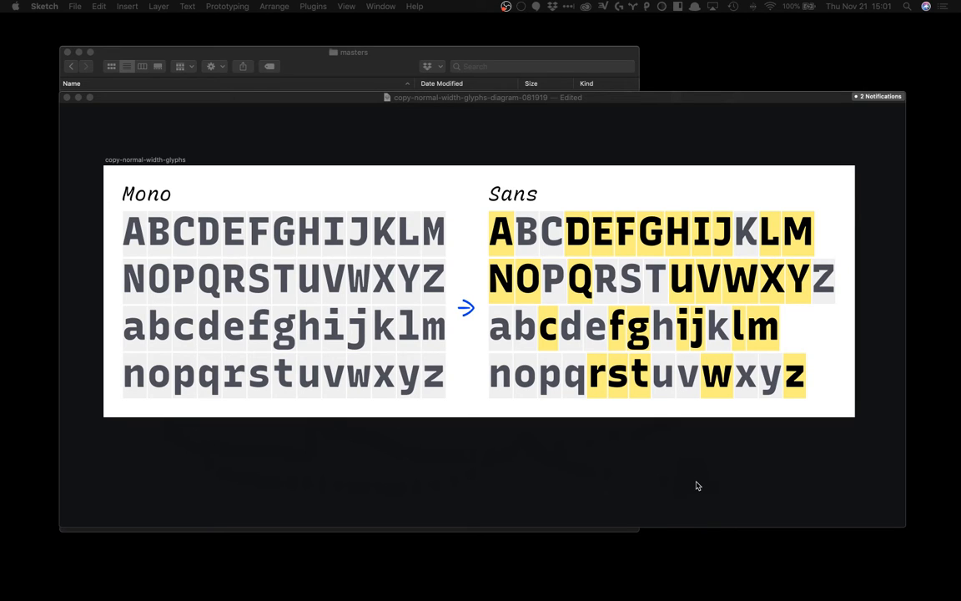
# Step: Switch to RoboFont with Recursive Mono-Casual B.ufo and filter its glyphs to names containing "dotted"
pyautogui.moveTo(674, 584)
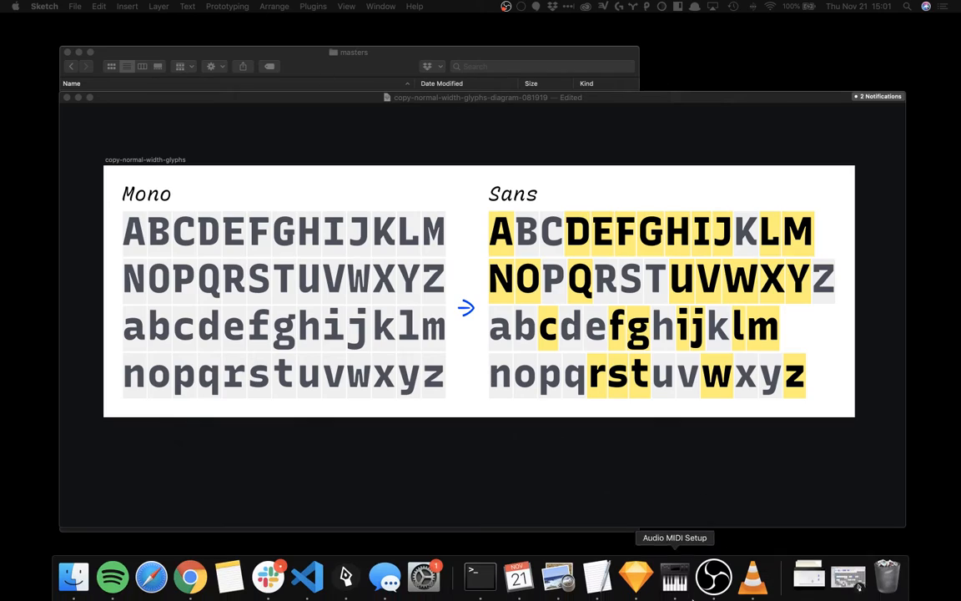
pyautogui.click(846, 582)
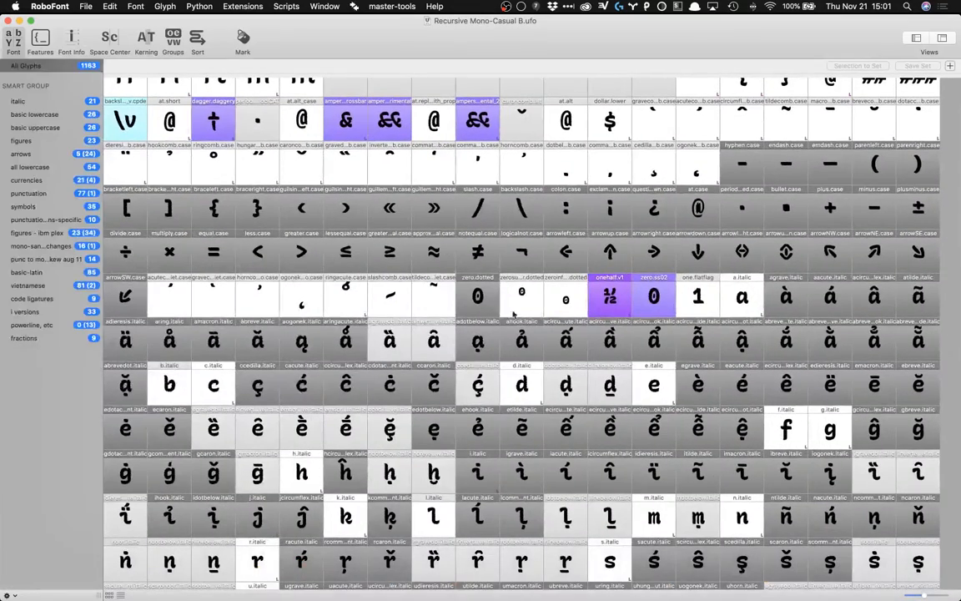
pyautogui.scroll(-10, 477, 294)
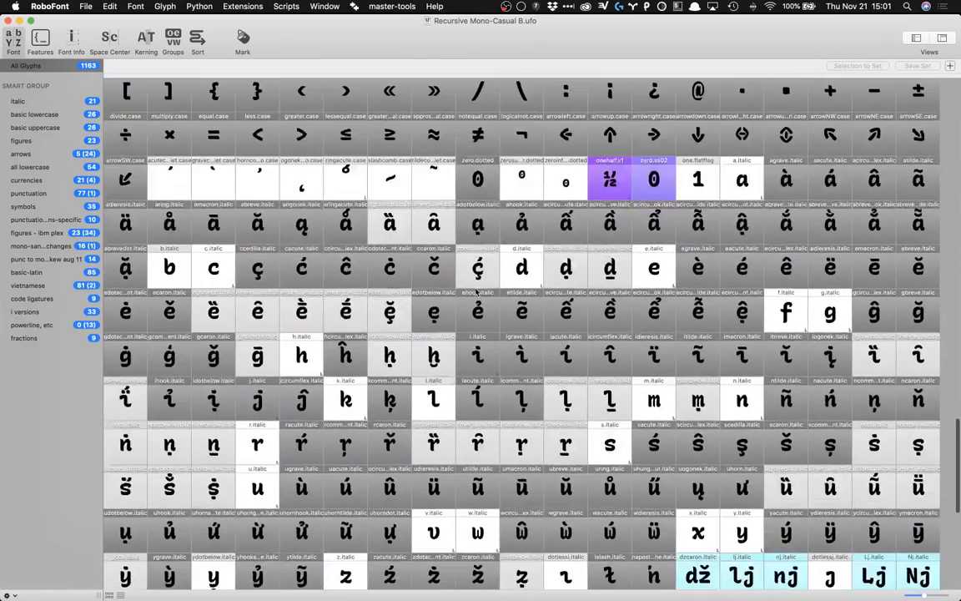
pyautogui.scroll(-2, 477, 294)
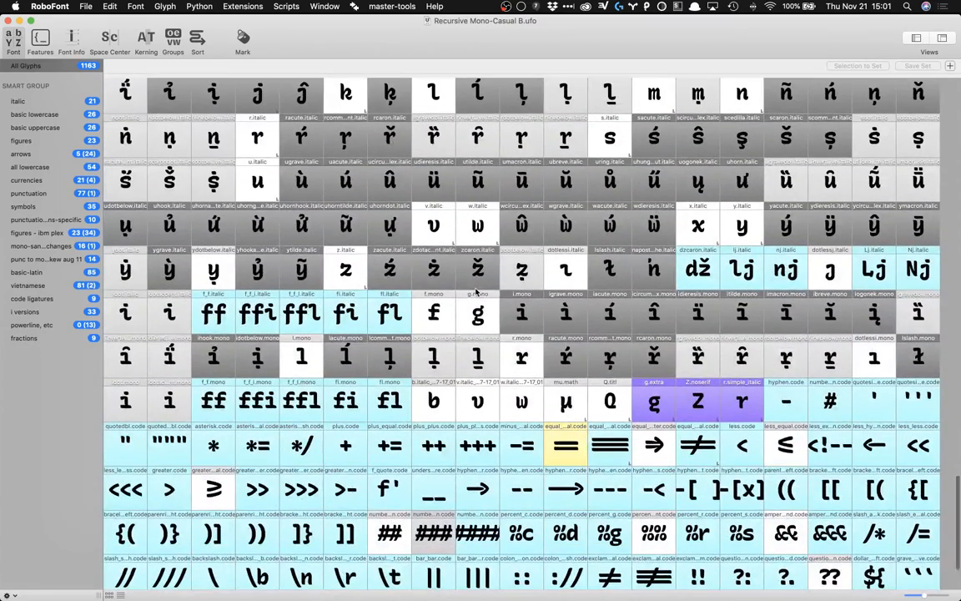
pyautogui.press('super+f')
pyautogui.press('Return')
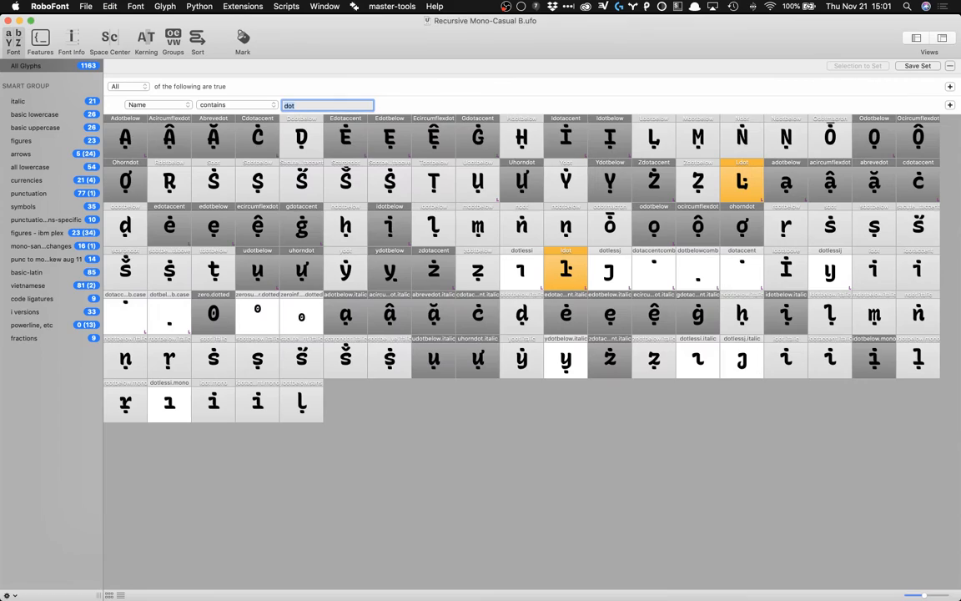
pyautogui.write('dotted')
pyautogui.press('Return')
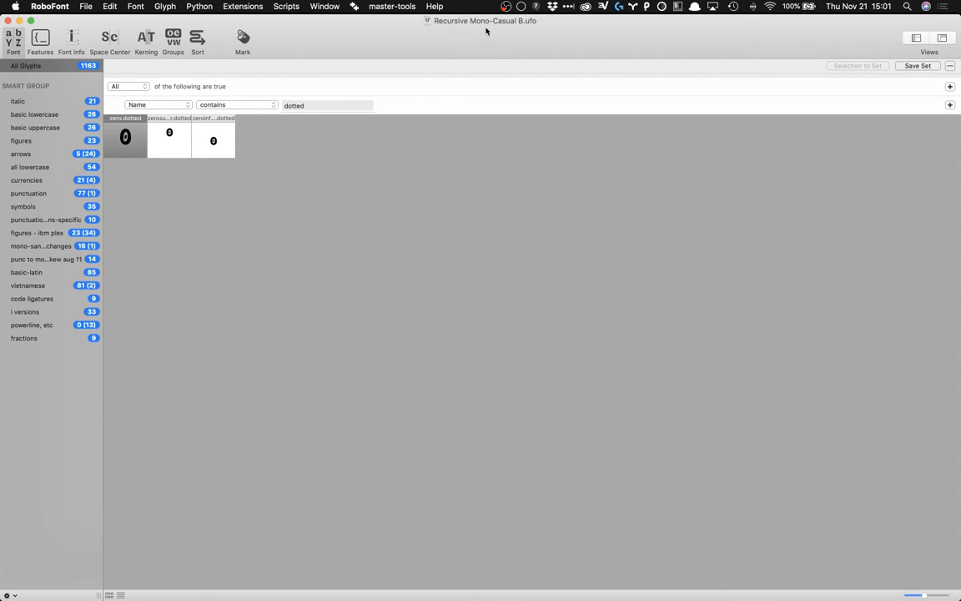
# Step: Copy the three glyphs zero.dotted, zerosuperior.dotted and zeroinferior.dotted
pyautogui.click(120, 138)
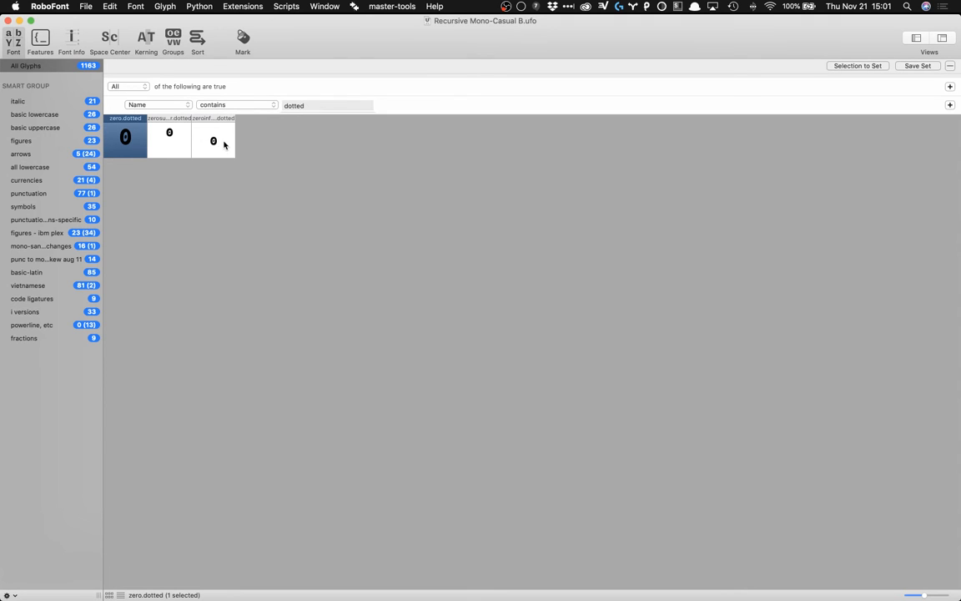
pyautogui.keyDown('shift'); pyautogui.click(223, 146); pyautogui.keyUp('shift')
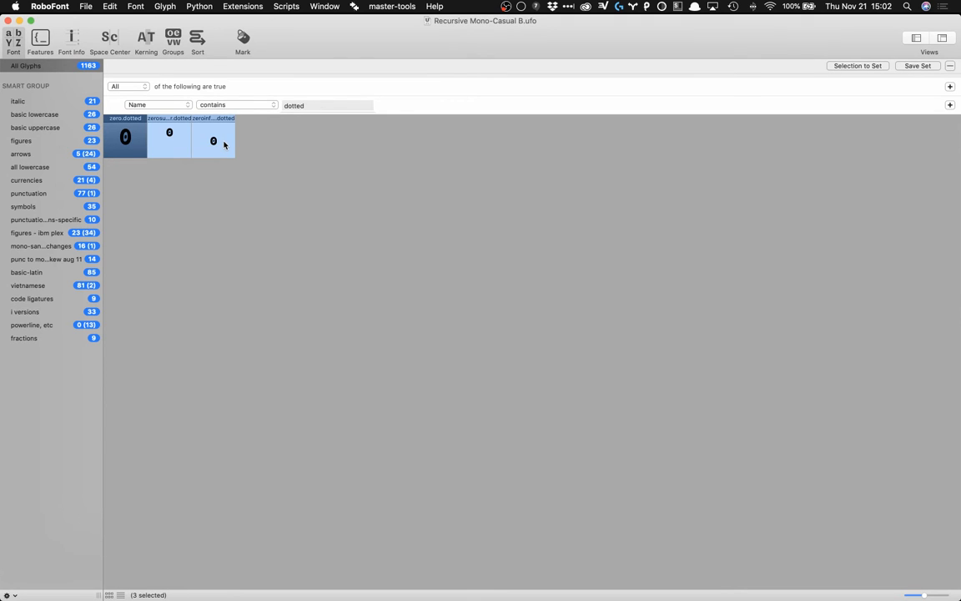
pyautogui.press('super+c')
# Step: Run the glyph-copier script copy-selected_glyphs-to-selected_fonts and move its Glyph Fax Machine window into clear view
pyautogui.click(285, 6)
pyautogui.moveTo(341, 21)
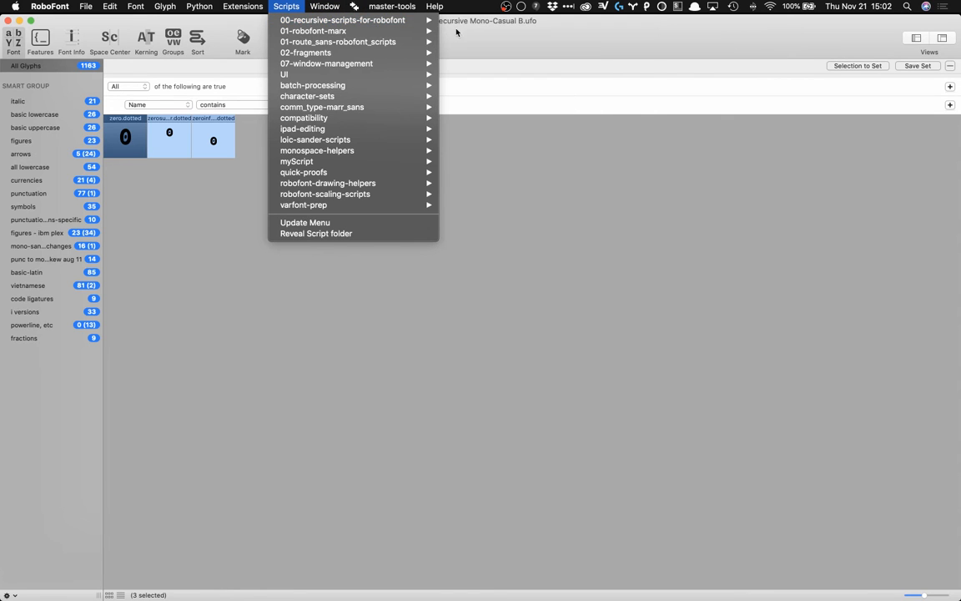
pyautogui.moveTo(504, 101)
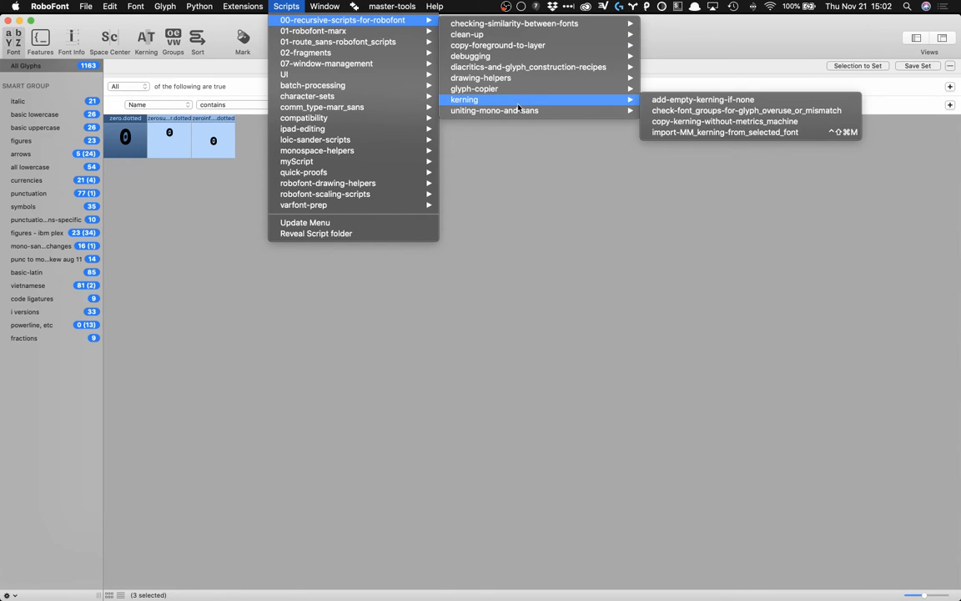
pyautogui.moveTo(532, 51)
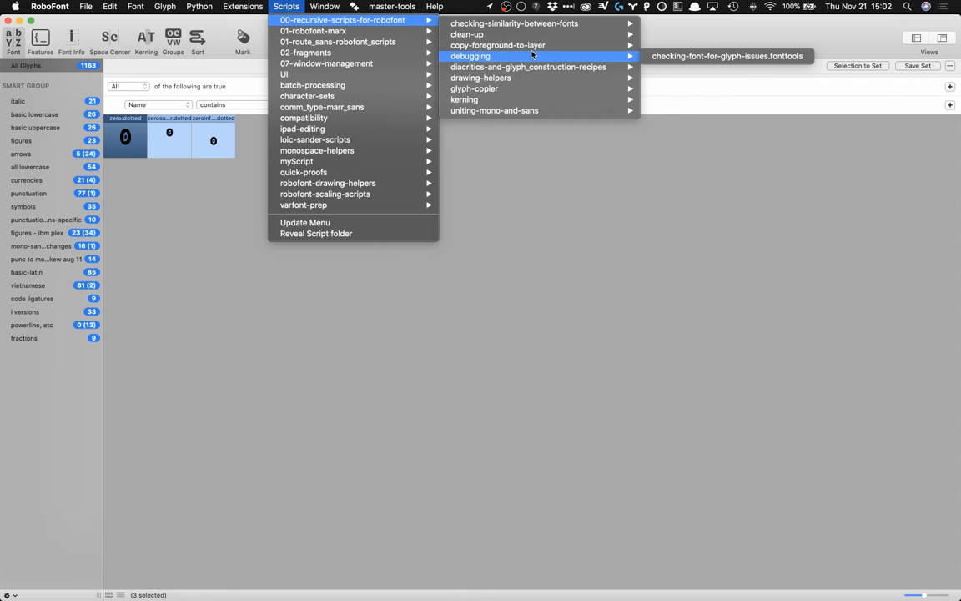
pyautogui.moveTo(527, 89)
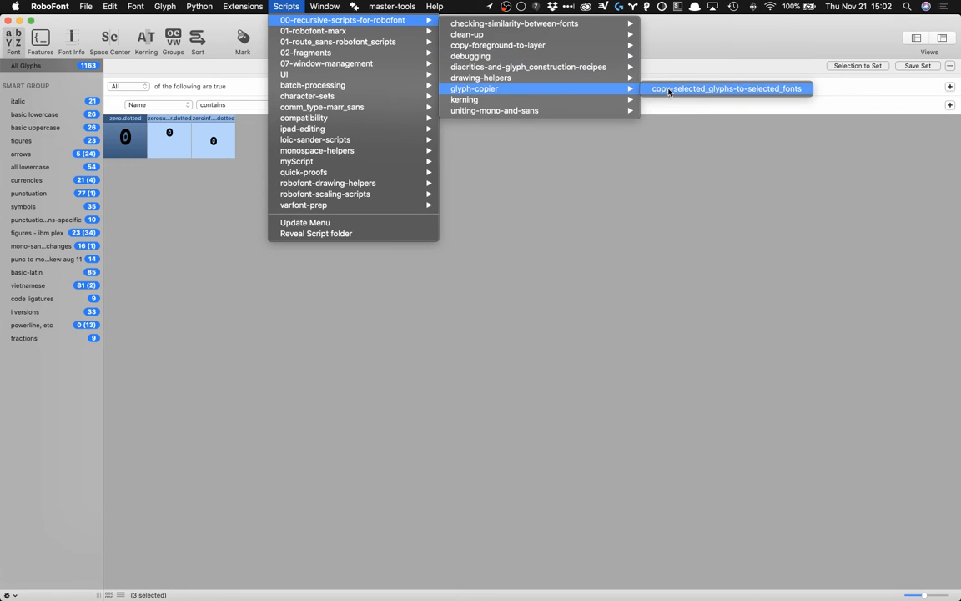
pyautogui.click(737, 90)
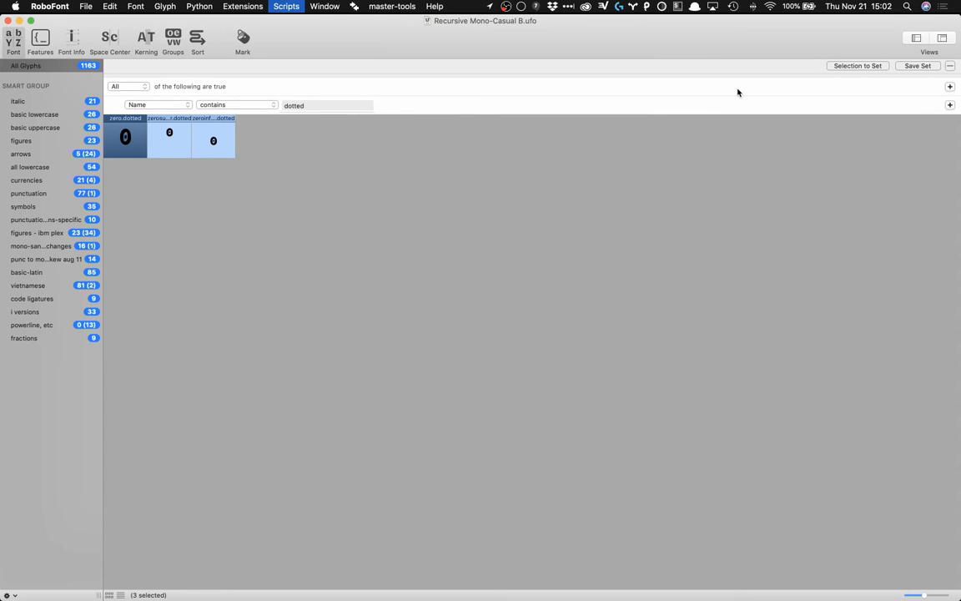
pyautogui.moveTo(266, 71); pyautogui.dragTo(411, 107)
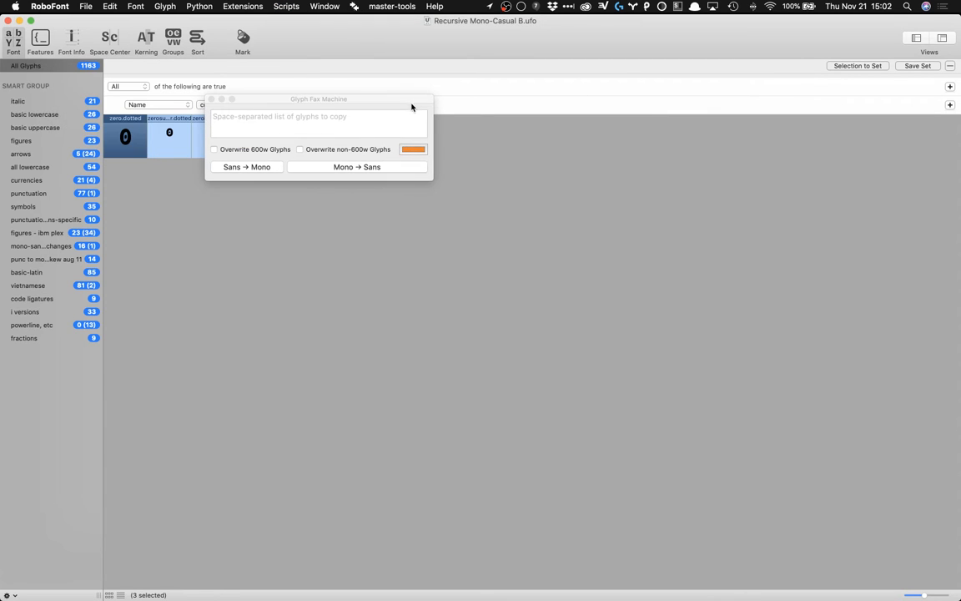
# Step: Paste the copied names as the list of glyphs to copy and enable Overwrite 600w Glyphs
pyautogui.click(401, 123)
pyautogui.press('super+v')
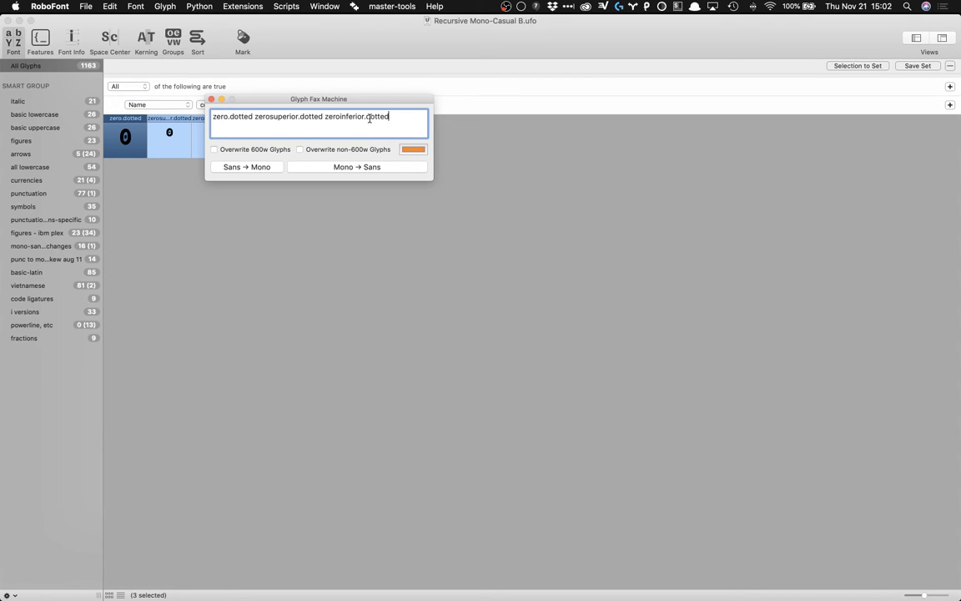
pyautogui.click(239, 151)
pyautogui.moveTo(346, 101); pyautogui.dragTo(447, 146)
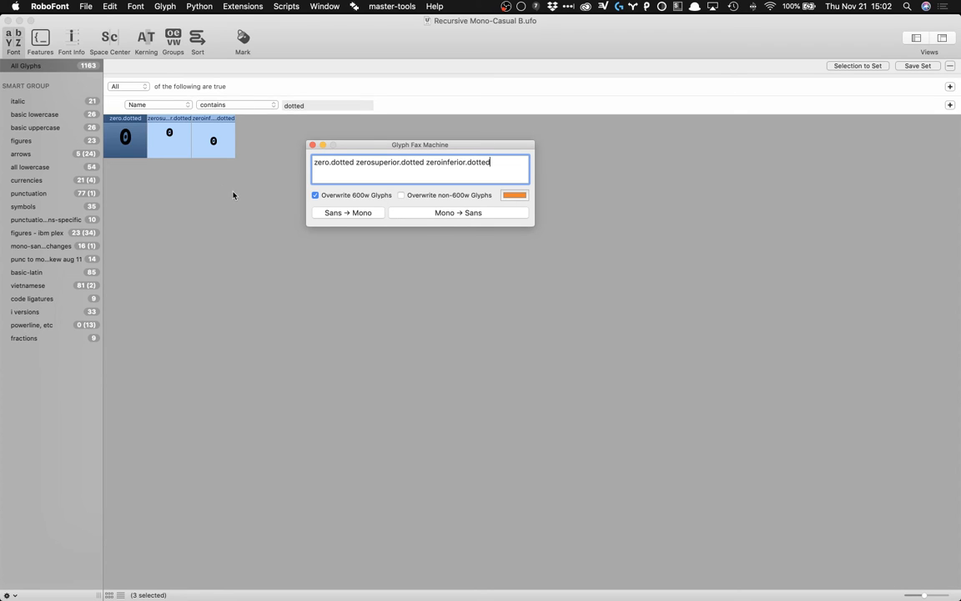
# Step: Copy the glyphs from Mono to Sans, choosing all UFOs in the mono and sans folders of masters
pyautogui.click(449, 214)
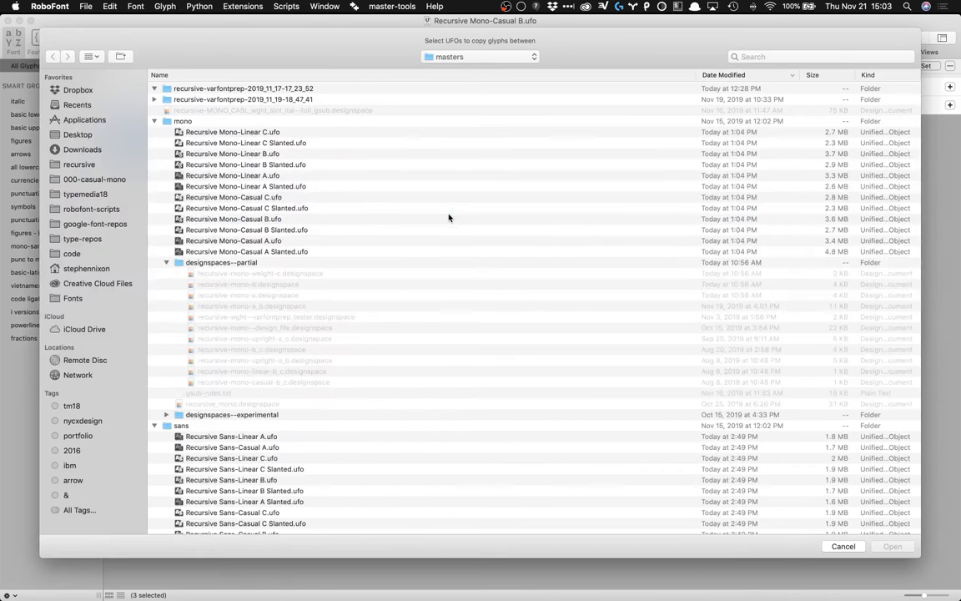
pyautogui.click(166, 263)
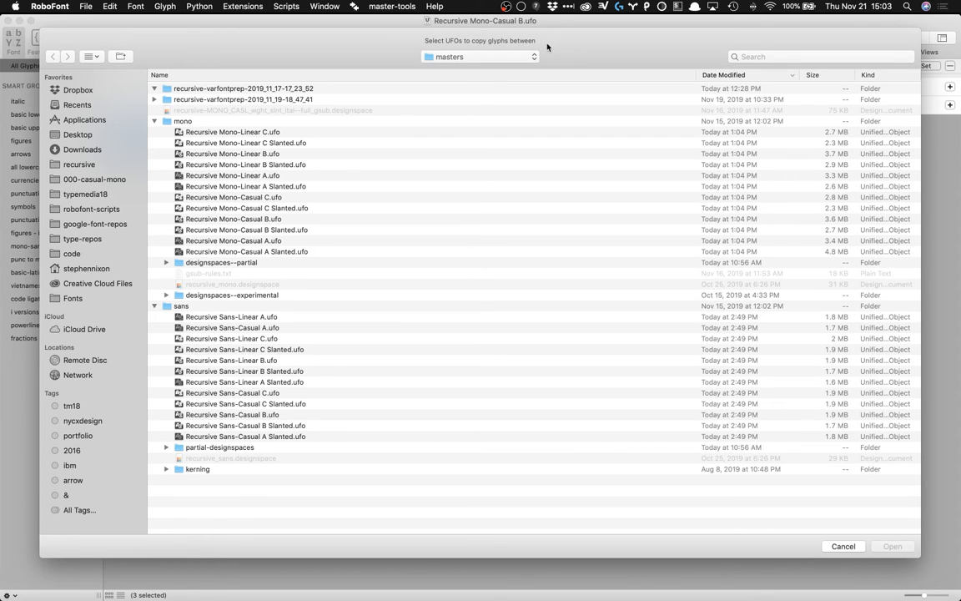
pyautogui.click(279, 135)
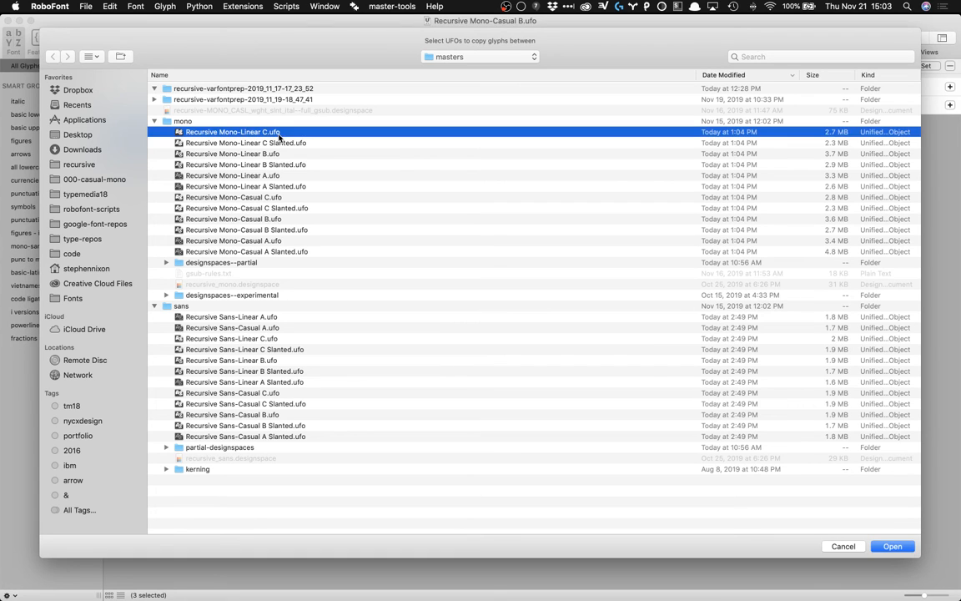
pyautogui.keyDown('super'); pyautogui.click(273, 339); pyautogui.keyUp('super')
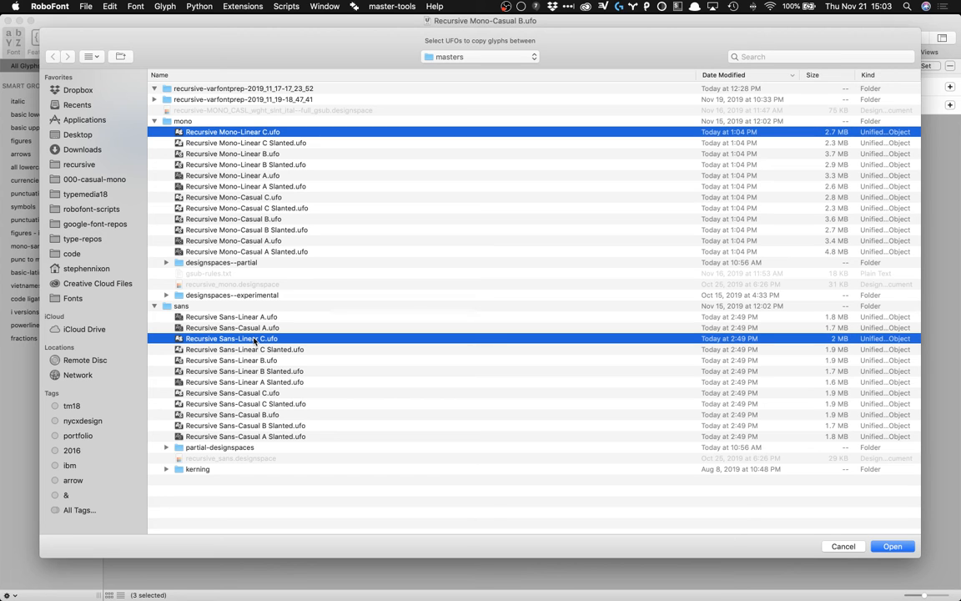
pyautogui.press('super+a')
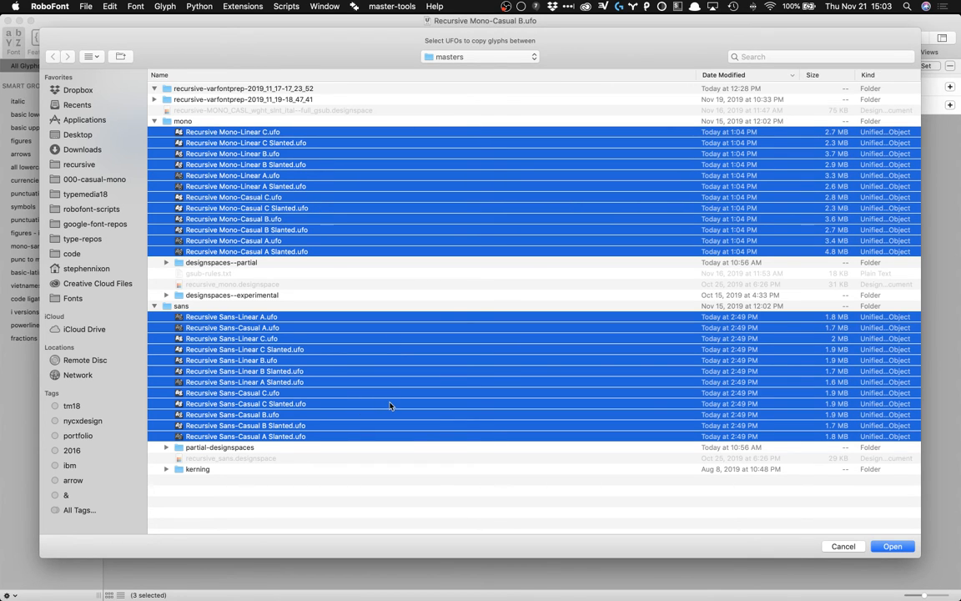
pyautogui.click(891, 546)
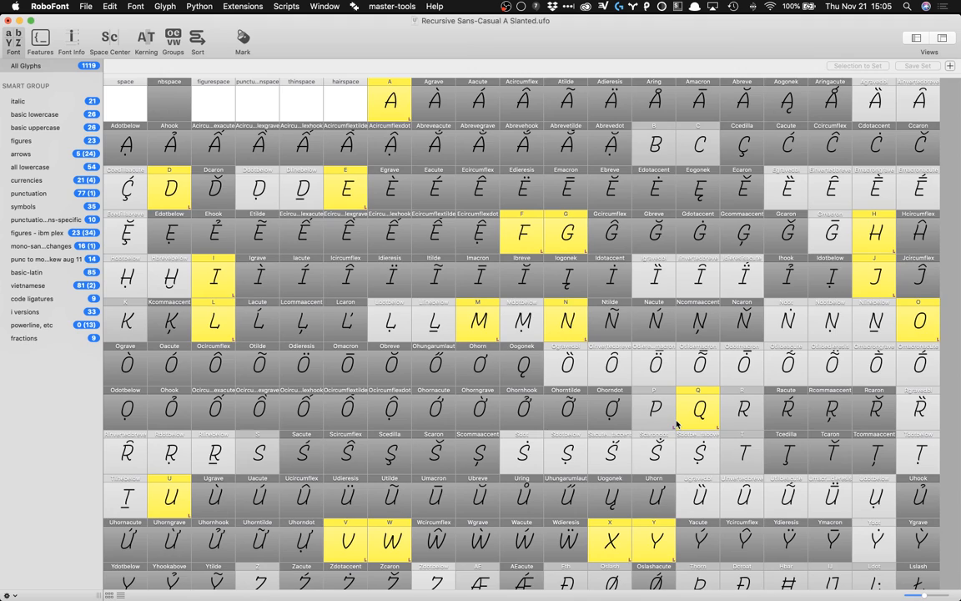
# Step: Filter Recursive Sans-Casual A Slanted.ufo to names containing "dotted" to check the copied glyphs, then move its window aside
pyautogui.press('super+f')
pyautogui.write('dotted')
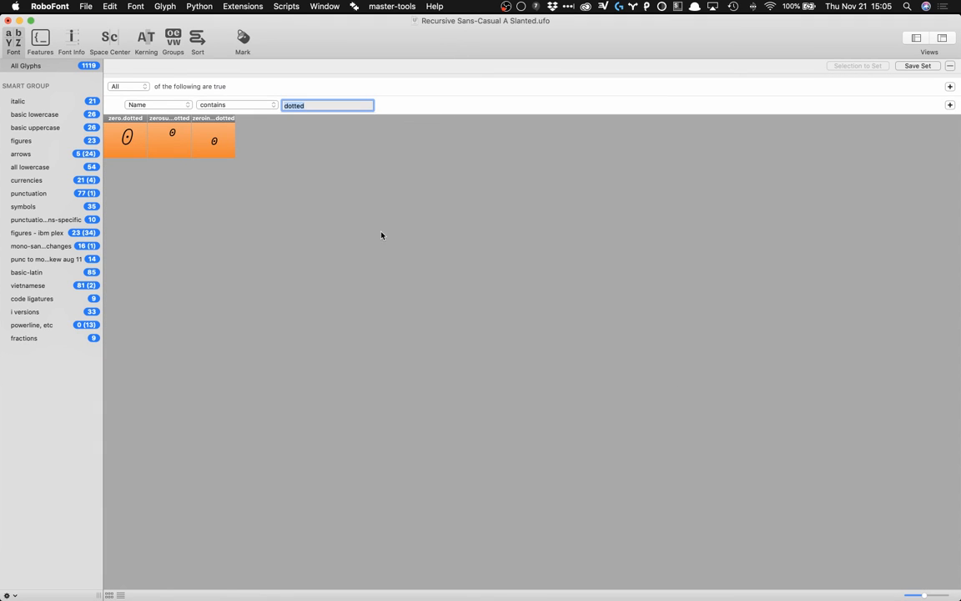
pyautogui.moveTo(342, 40); pyautogui.dragTo(509, 217)
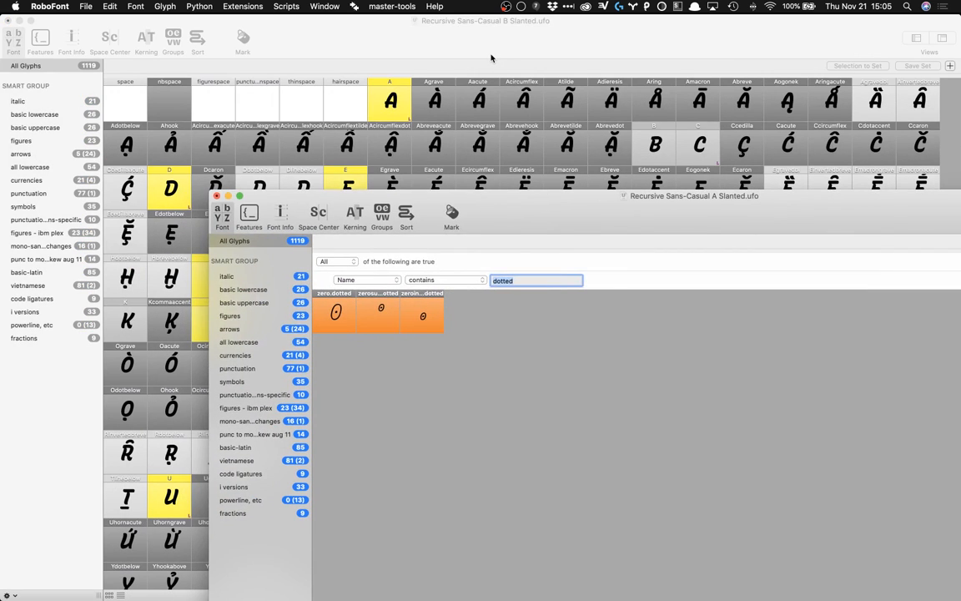
# Step: Bring Recursive Sans-Casual B Slanted.ufo forward and filter its glyphs to names containing "dotte" to check the copies
pyautogui.click(491, 56)
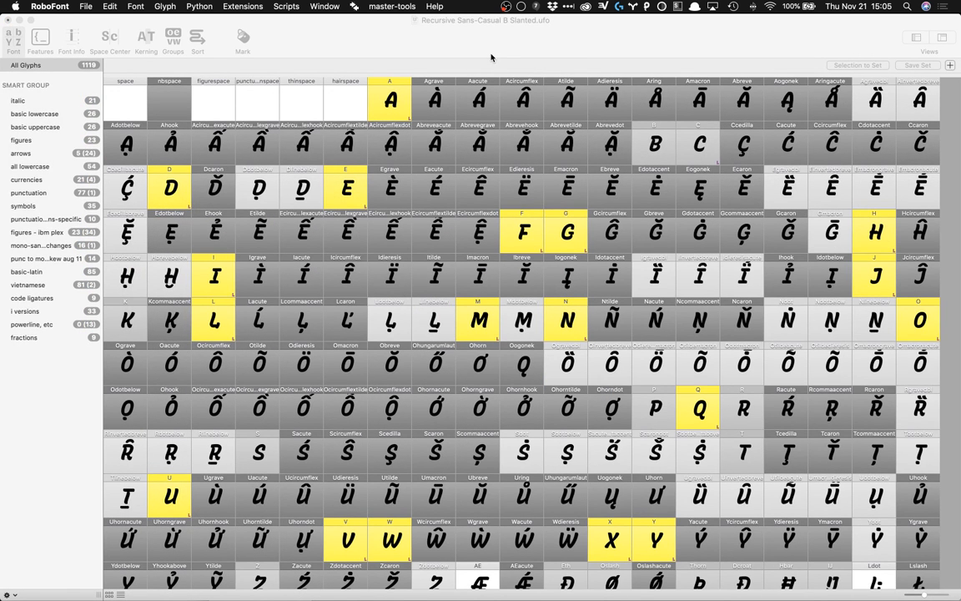
pyautogui.press('super+f')
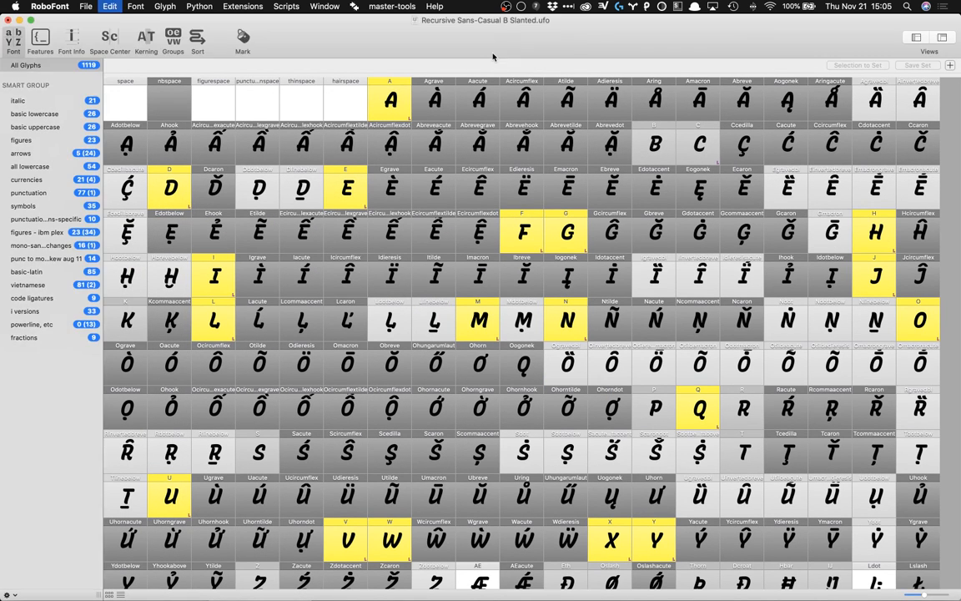
pyautogui.write('dotte')
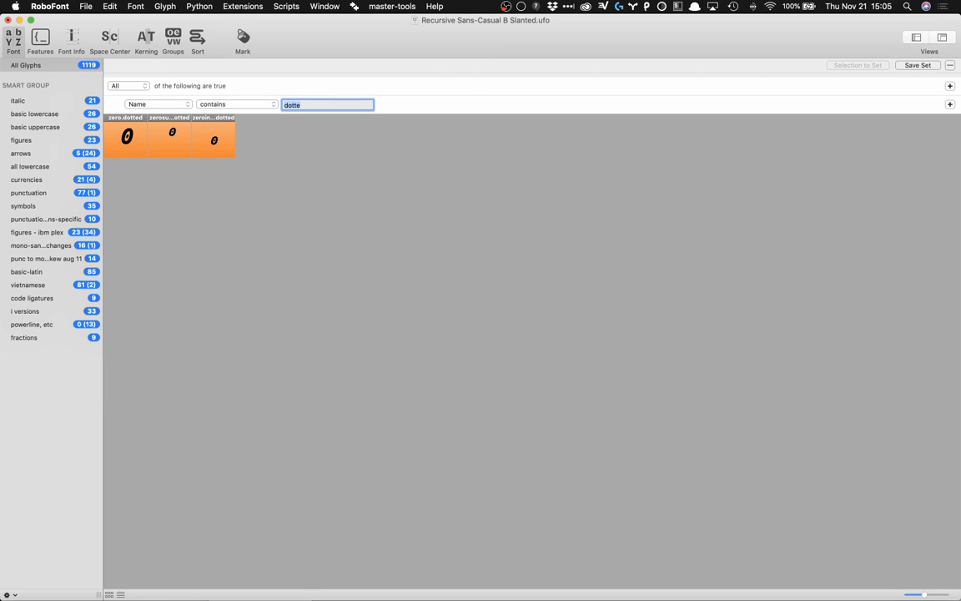
pyautogui.click(288, 190)
# Step: Bring the Recursive Sans-Casual B.ufo window forward to check its dotted zero glyphs
pyautogui.press('super+e')
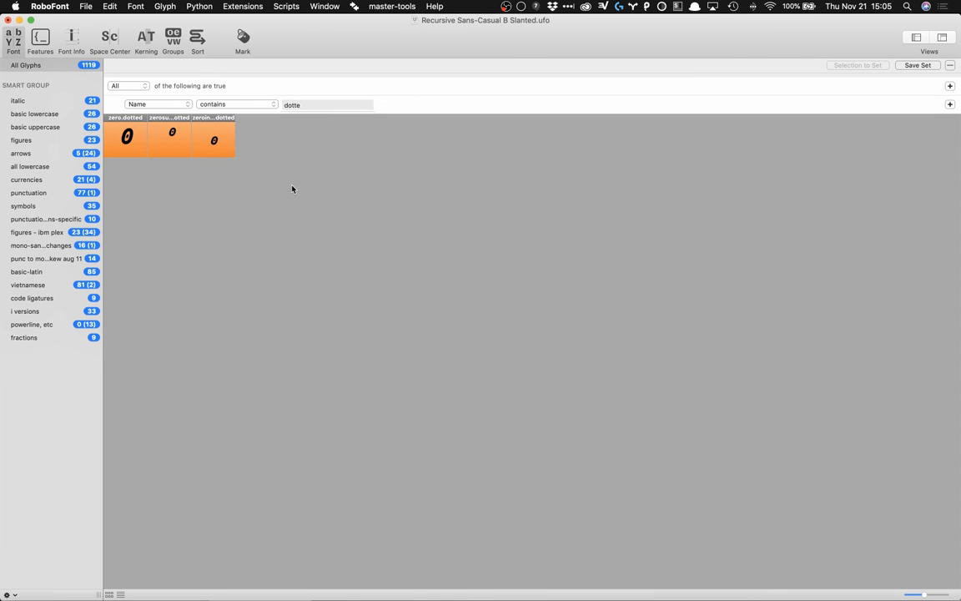
pyautogui.press('super+e')
pyautogui.hotkey('ctrl', 'Up')
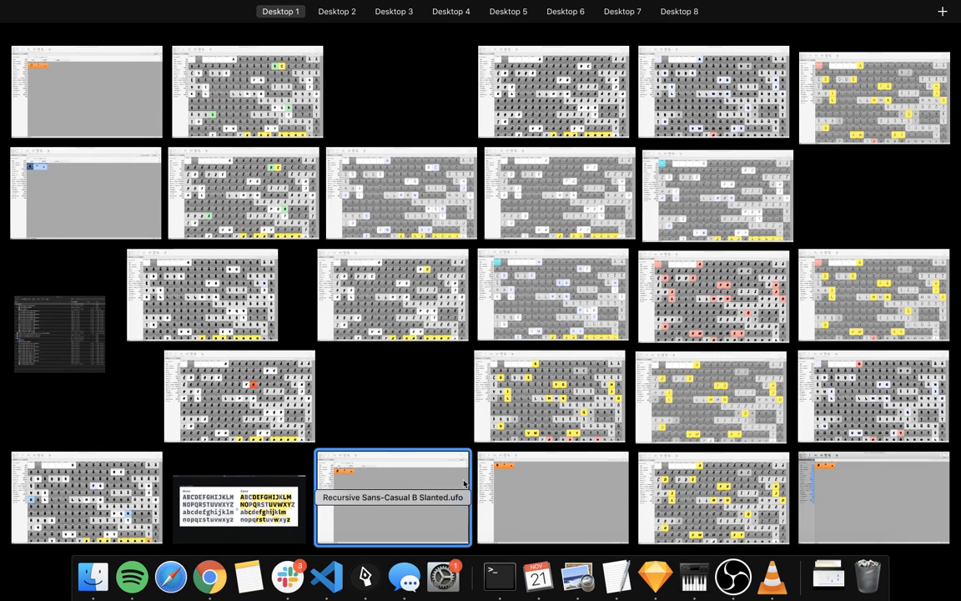
pyautogui.click(503, 492)
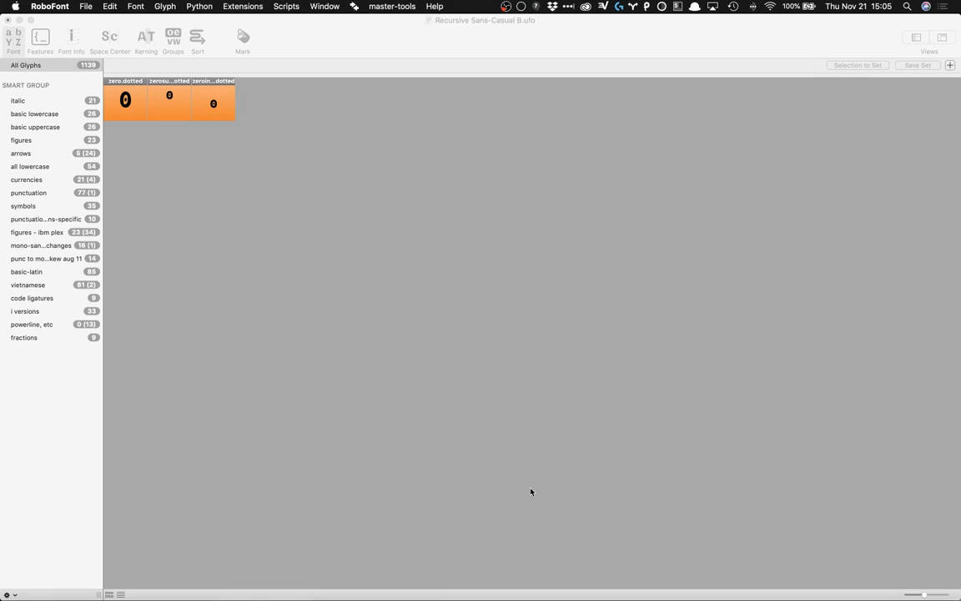